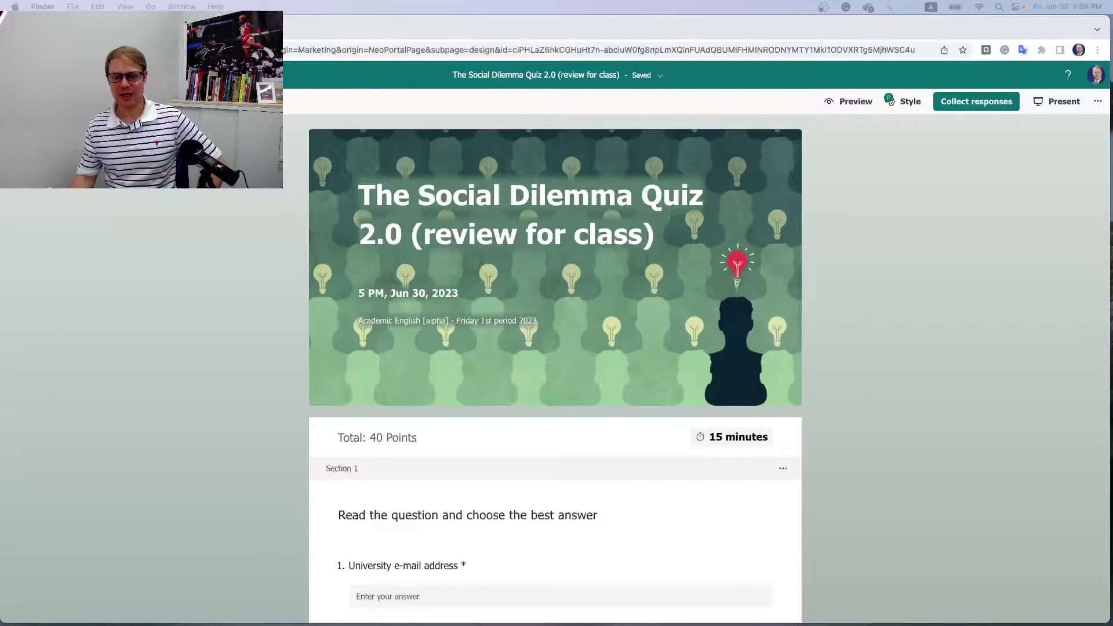
In the form's Settings, switch Show results automatically on, then back off
scroll(878, 334, down, 2)
scroll(879, 334, down, 3)
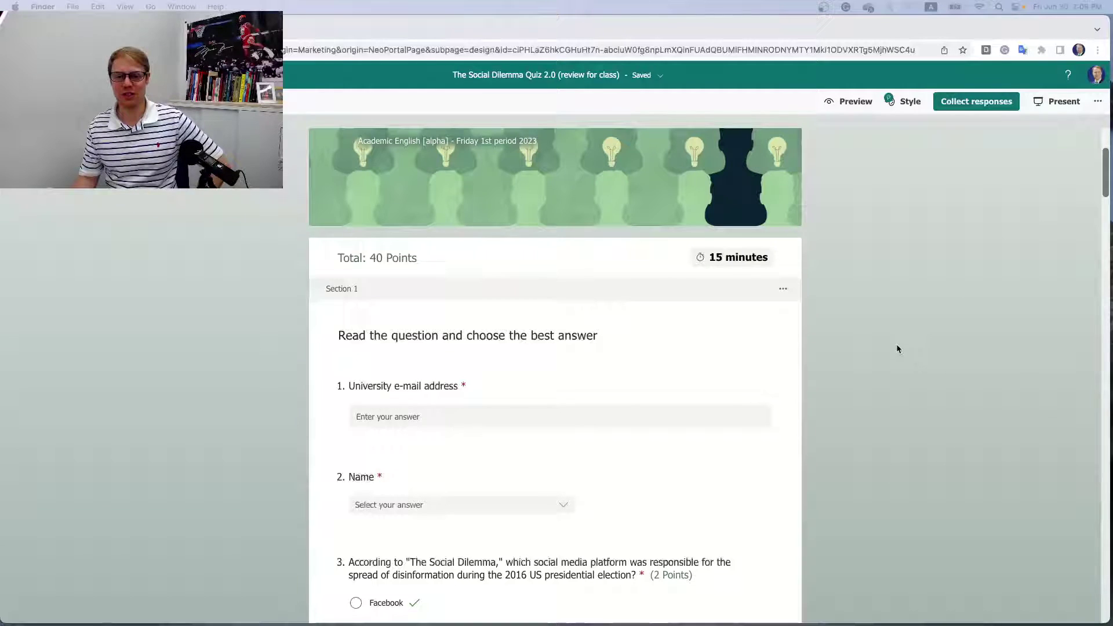
scroll(896, 343, up, 3)
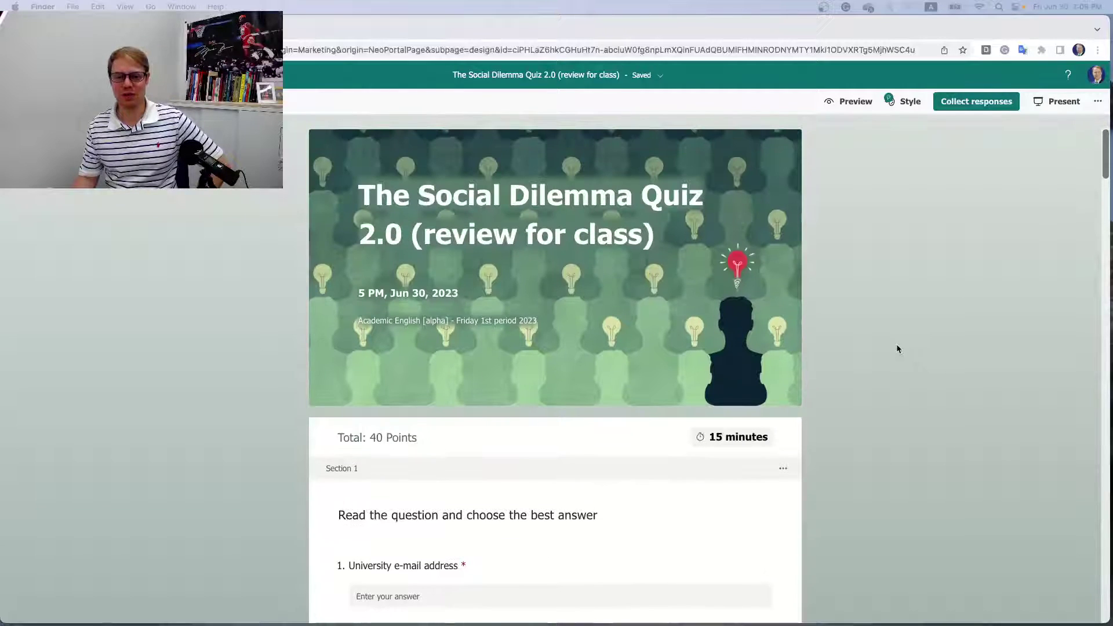
click(1098, 102)
click(1098, 102)
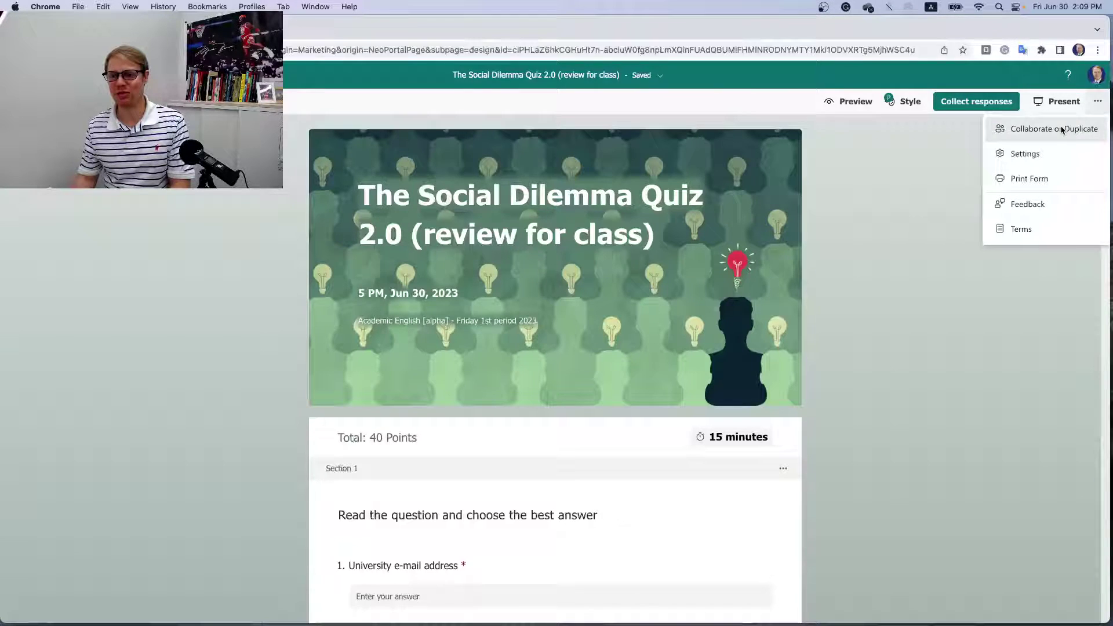
click(1035, 154)
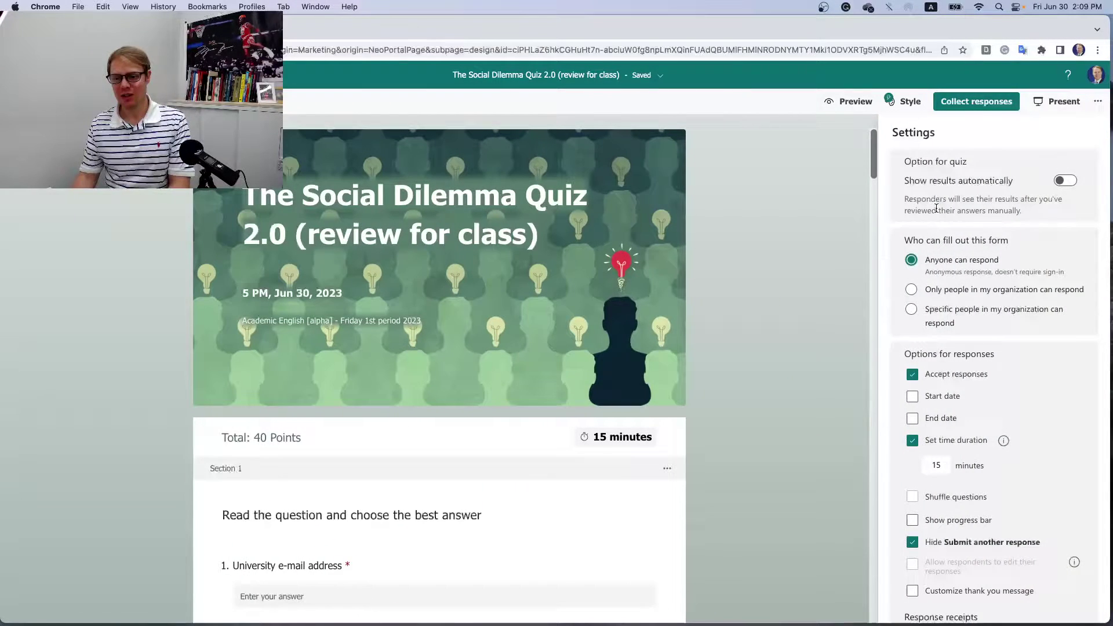
click(1061, 184)
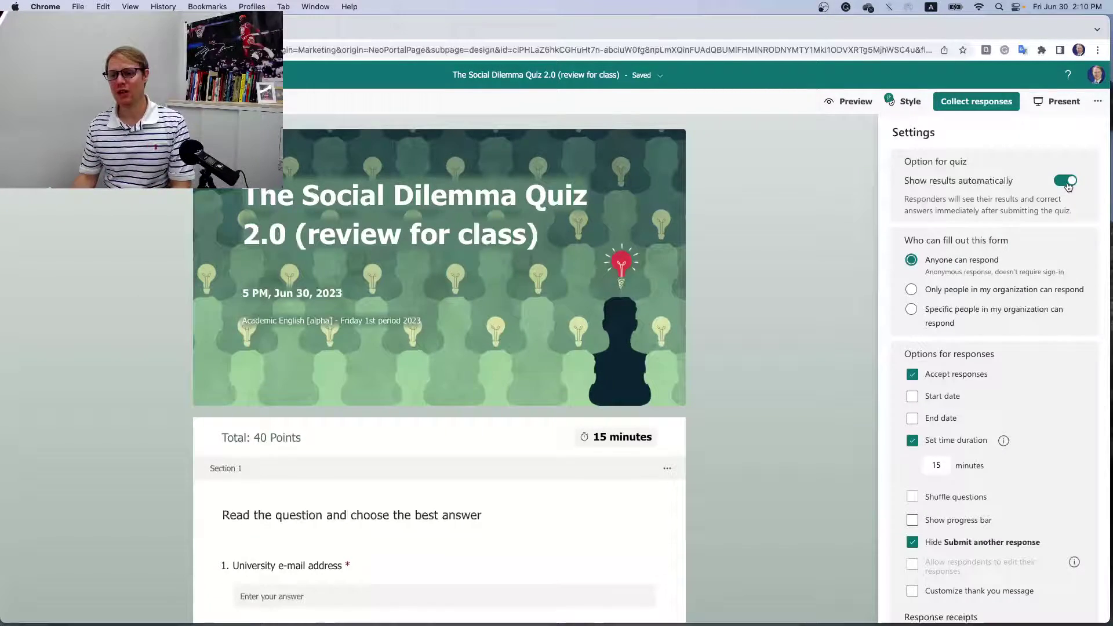
click(1066, 182)
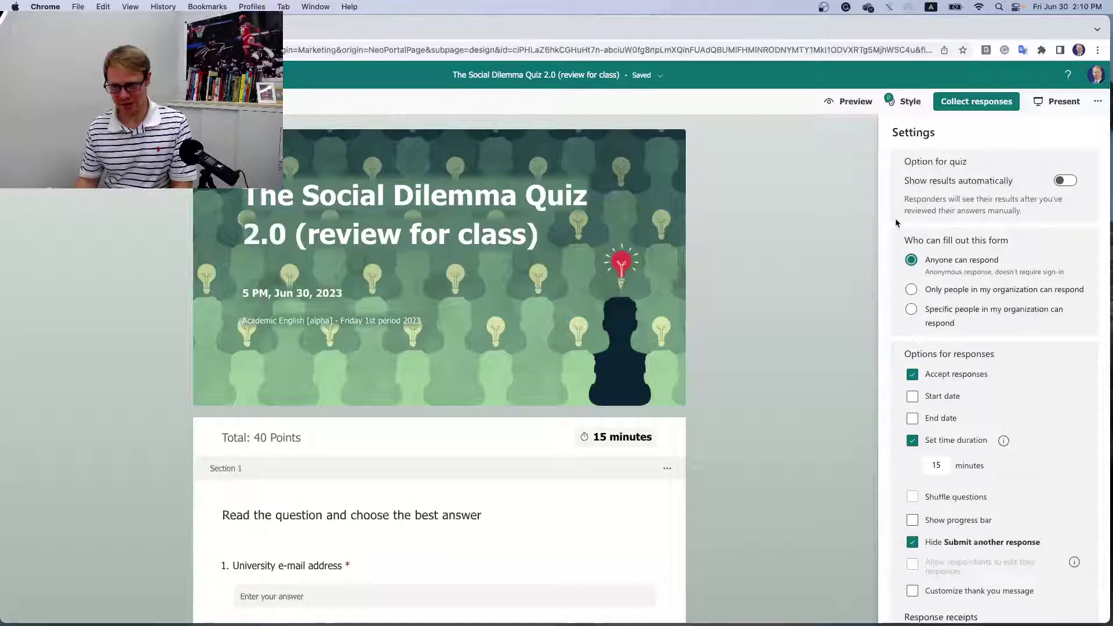
Uncheck Accept responses and close the Settings panel
scroll(885, 239, down, 2)
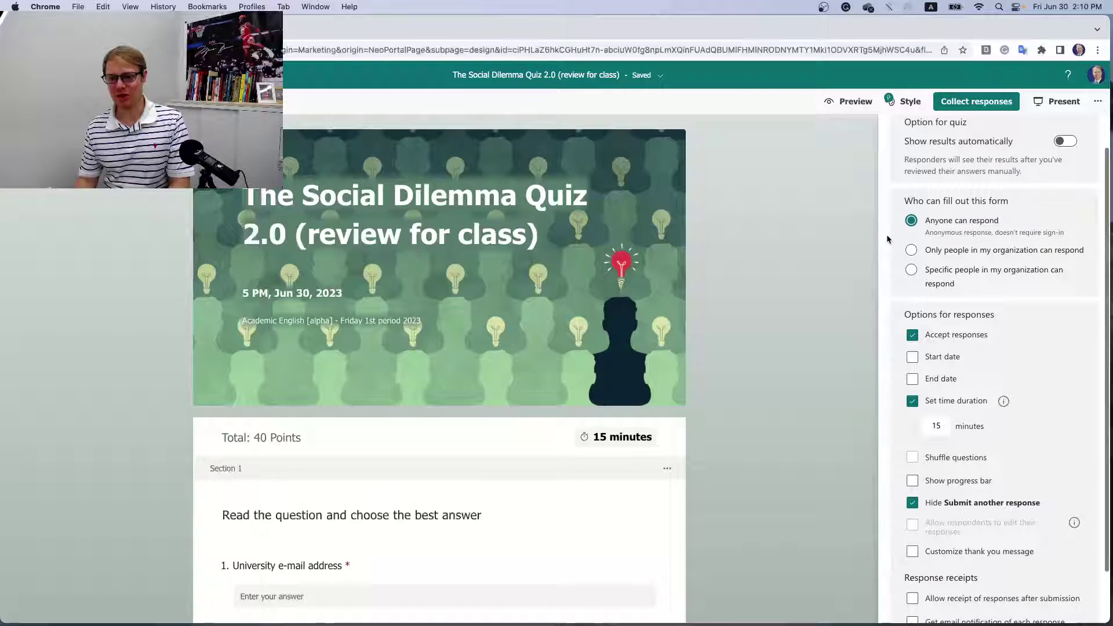
scroll(886, 234, down, 1)
scroll(891, 249, down, 3)
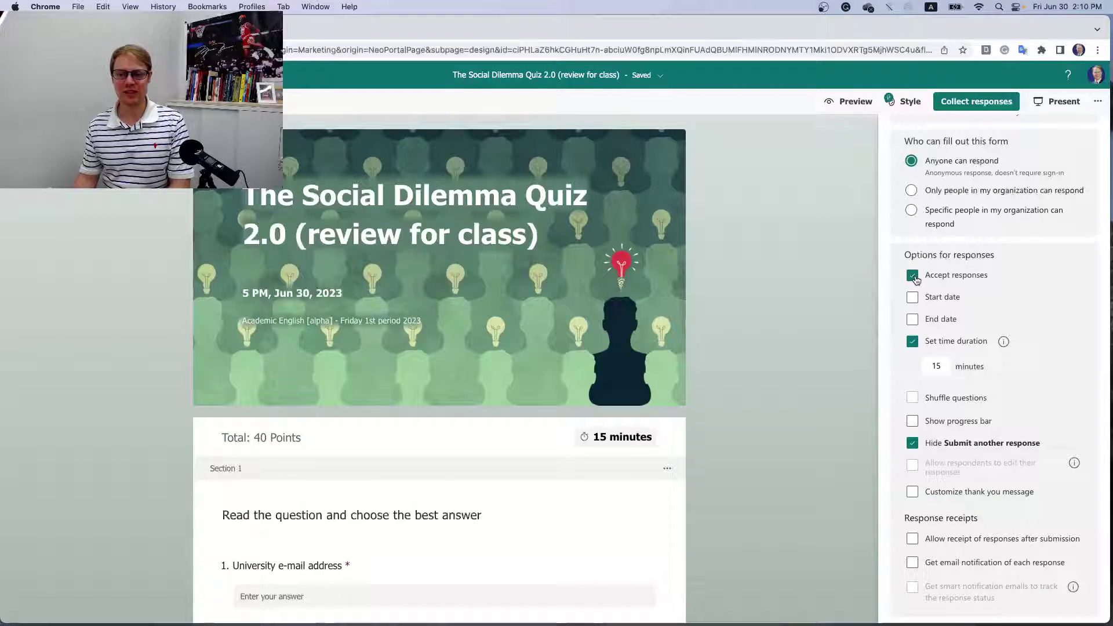
click(913, 276)
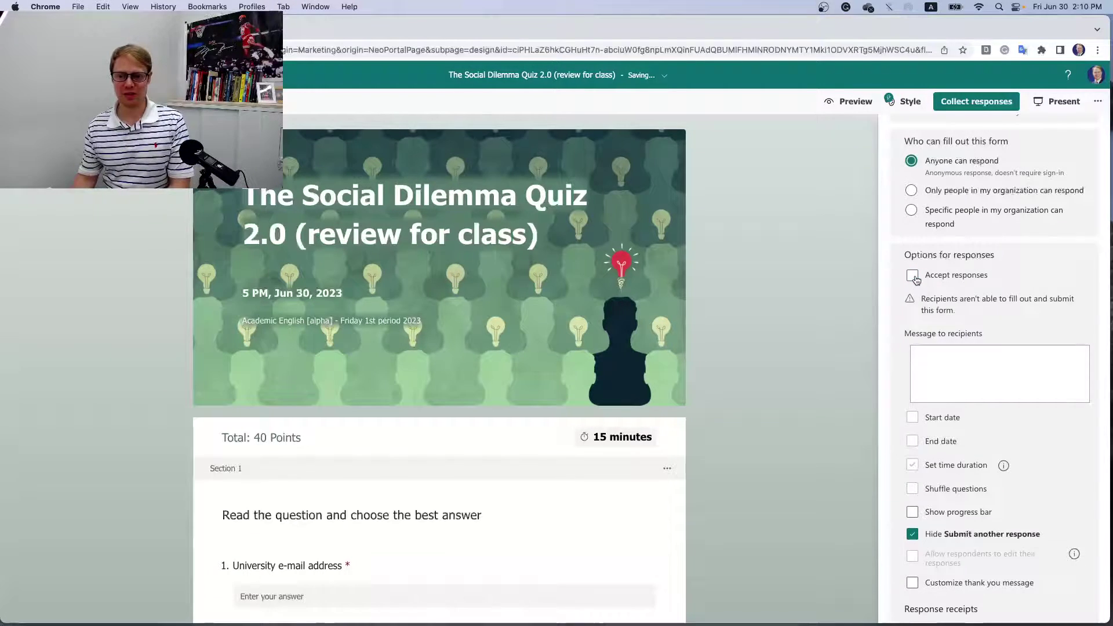
click(798, 292)
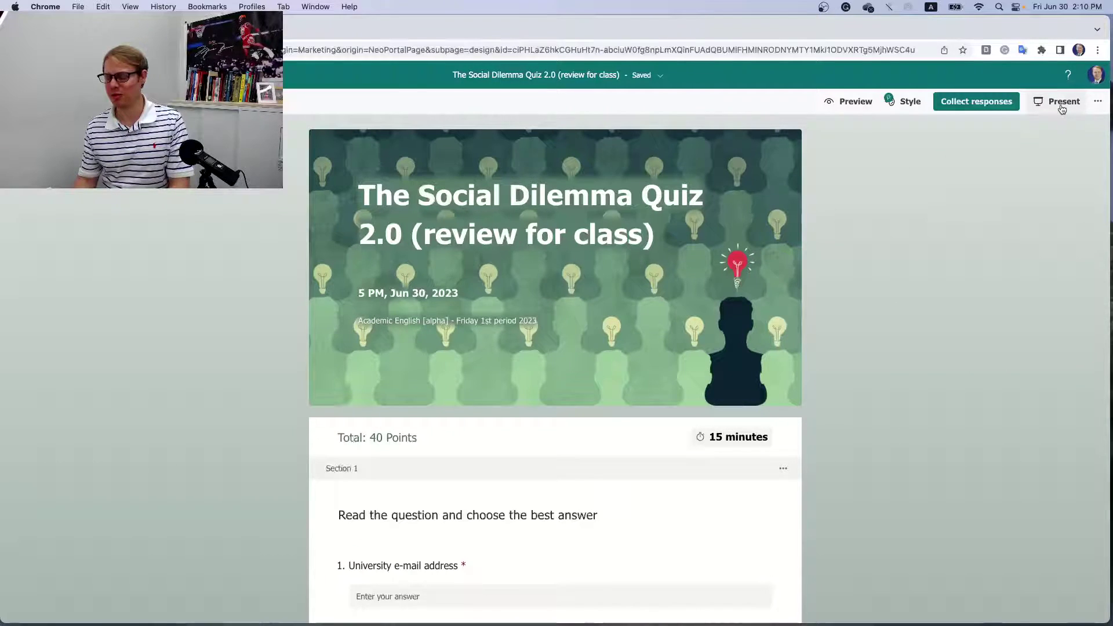
Open the quiz in Present mode, showing question 1 of 22 with its QR code and link
scroll(1065, 160, up, 5)
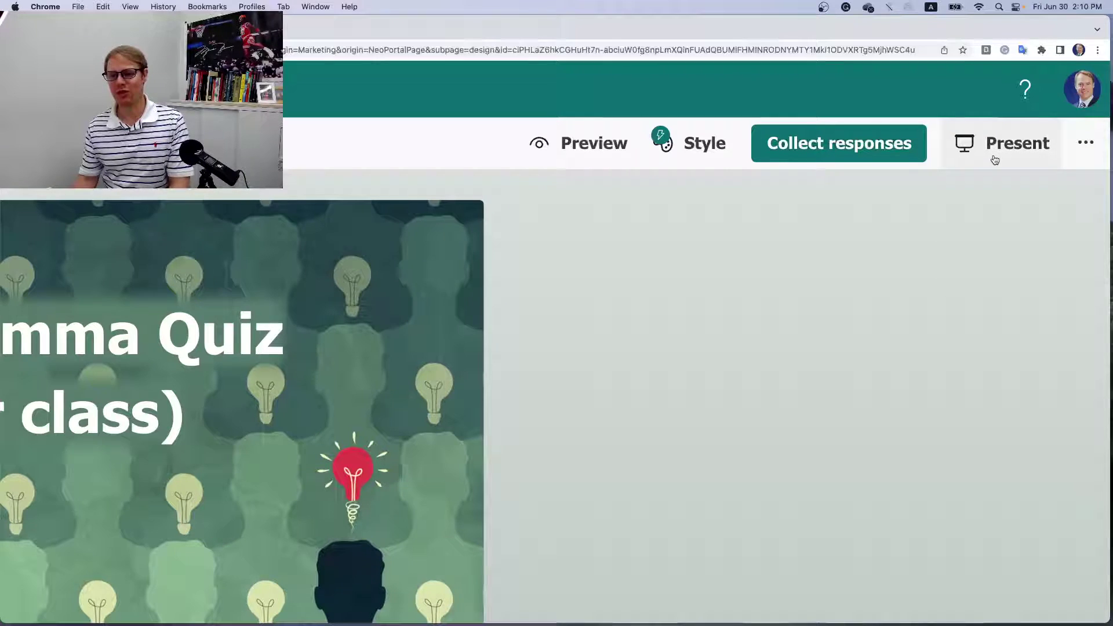
scroll(994, 159, down, 5)
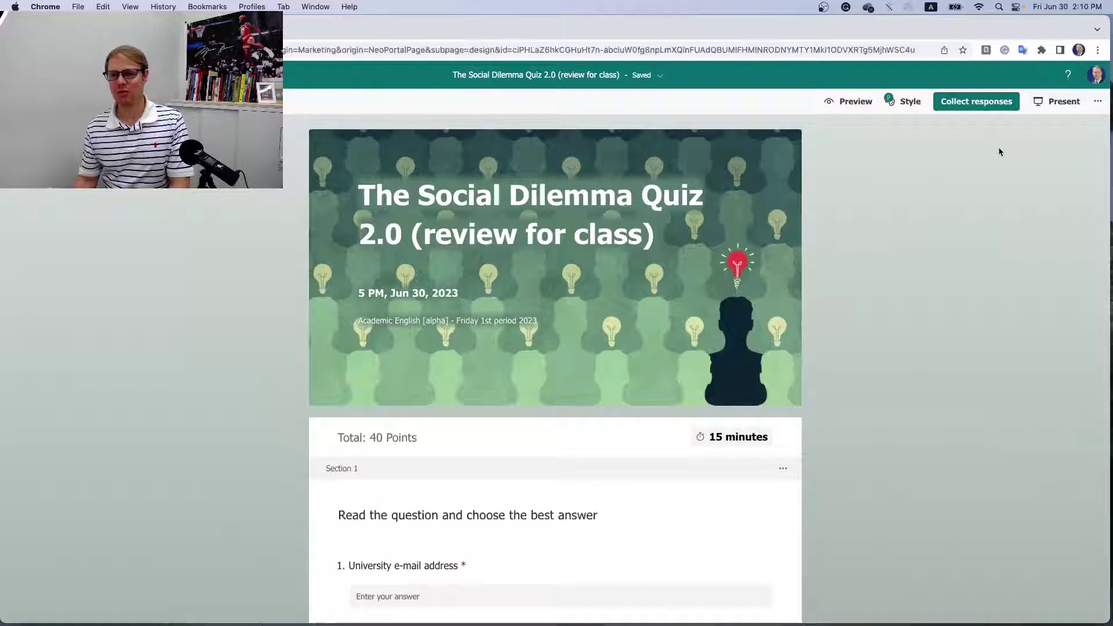
click(1061, 104)
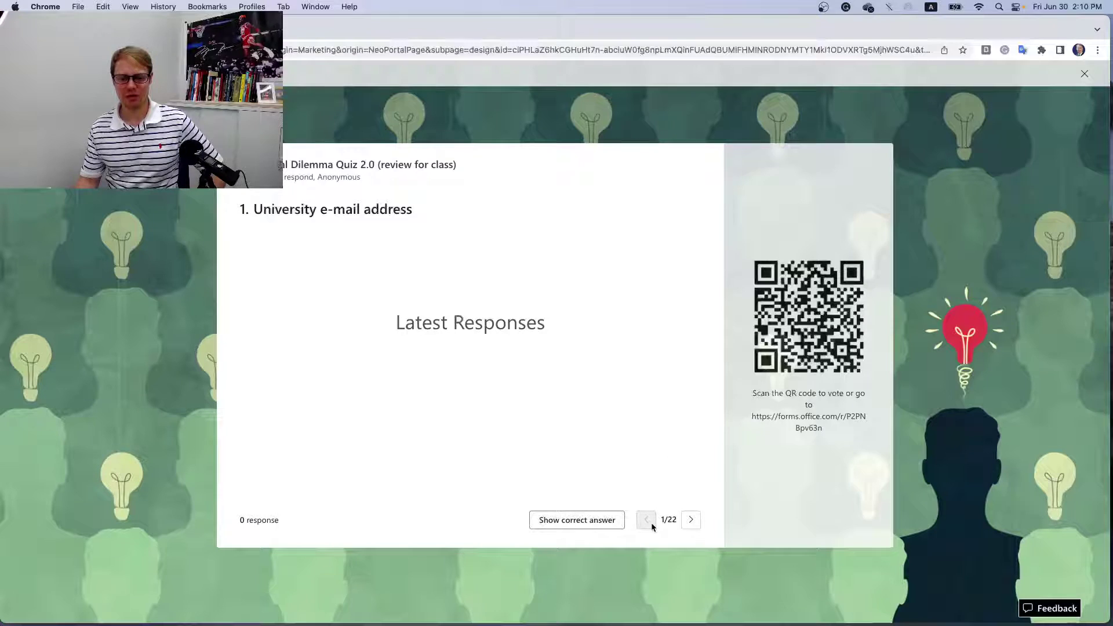
Advance two questions to question 3 of 22, about 2016 election disinformation
click(691, 521)
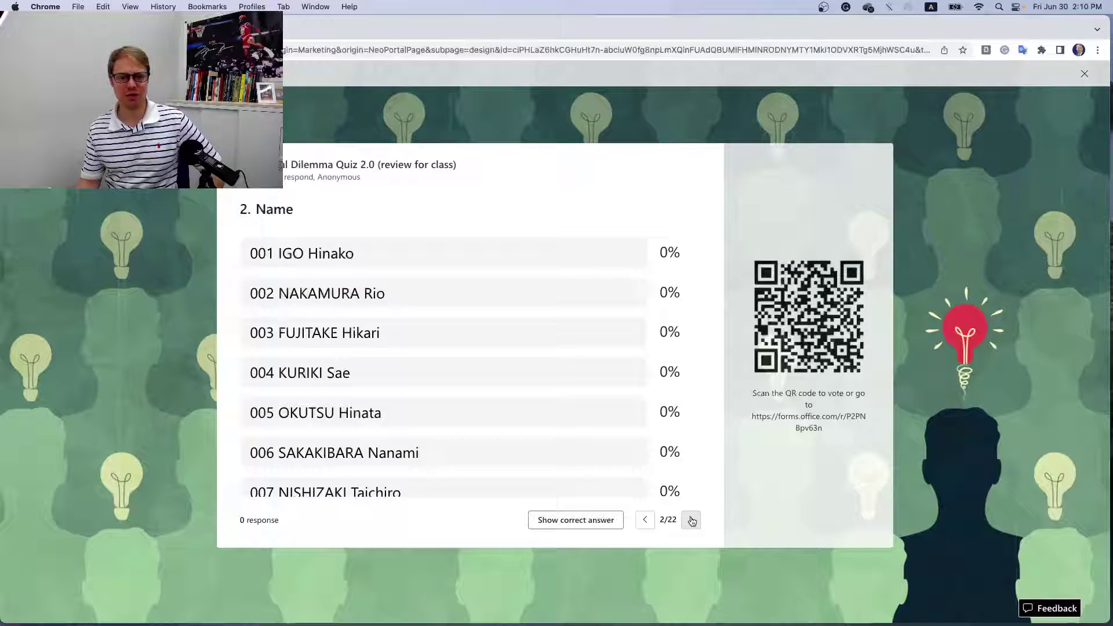
click(692, 521)
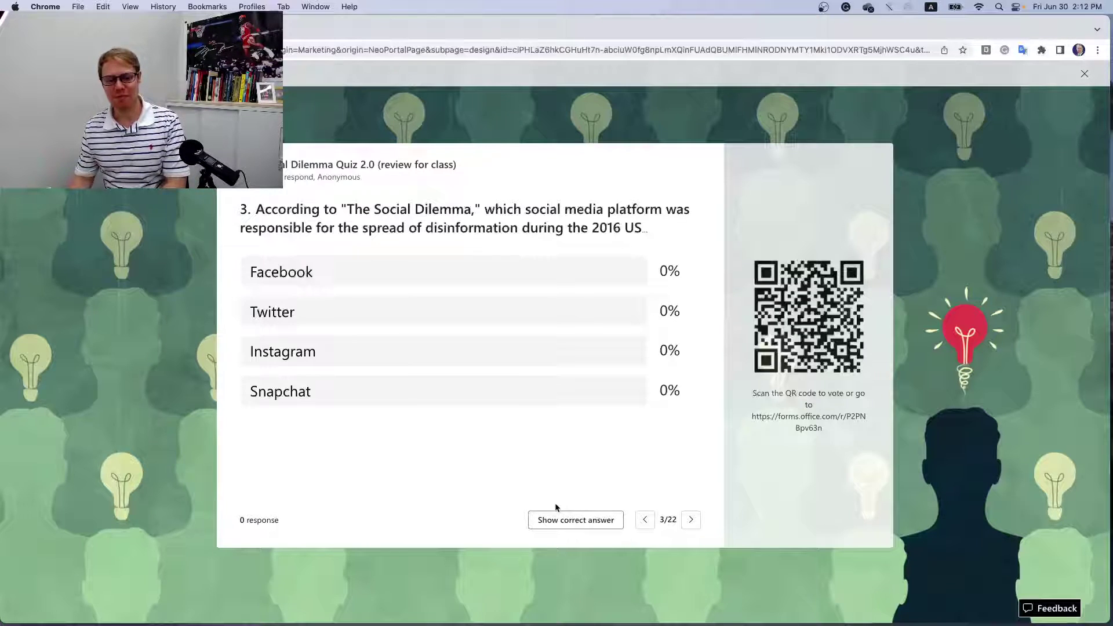
Reveal and hide question 3's answer, then show question 4's answer, 'Maximize user engagement'
click(568, 520)
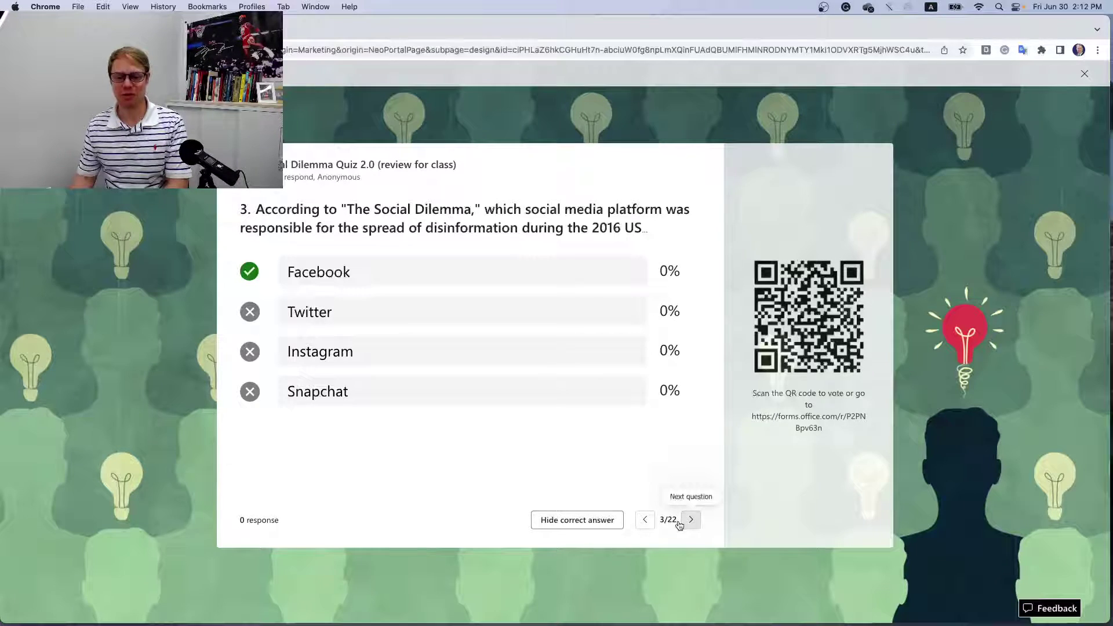
click(577, 525)
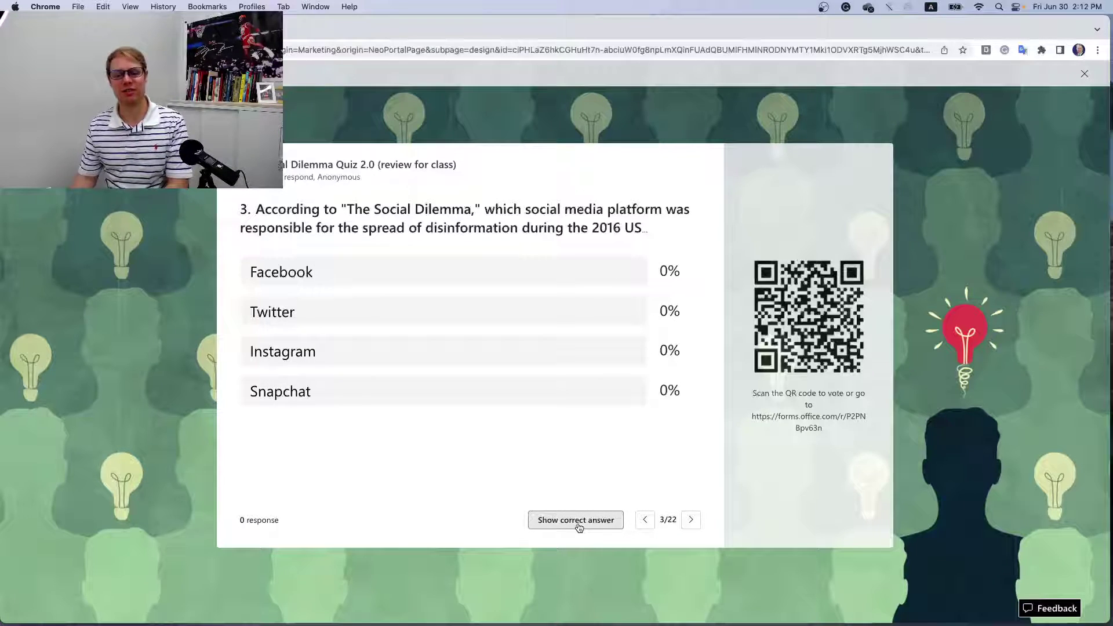
click(692, 521)
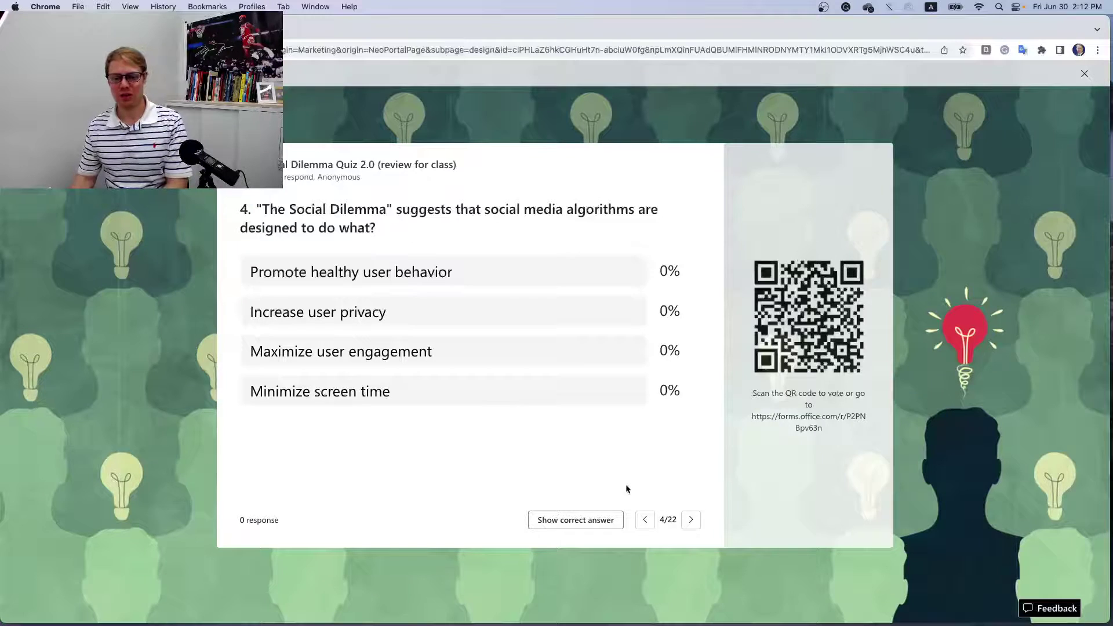
click(587, 521)
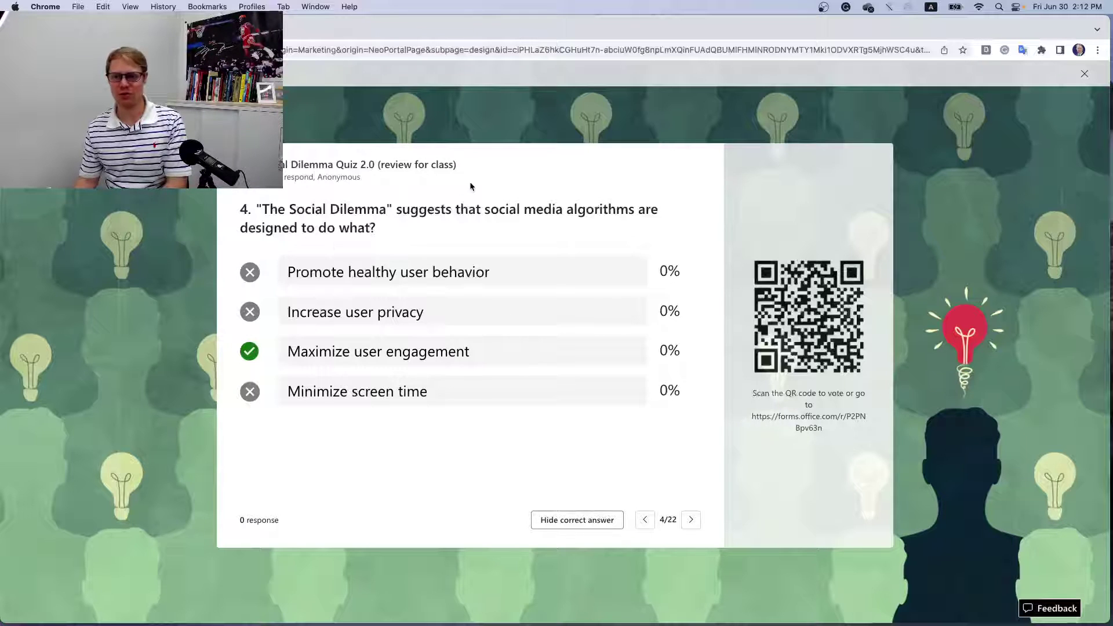
Leave the presentation, re-check Accept responses in Settings, and present the quiz again
click(1095, 73)
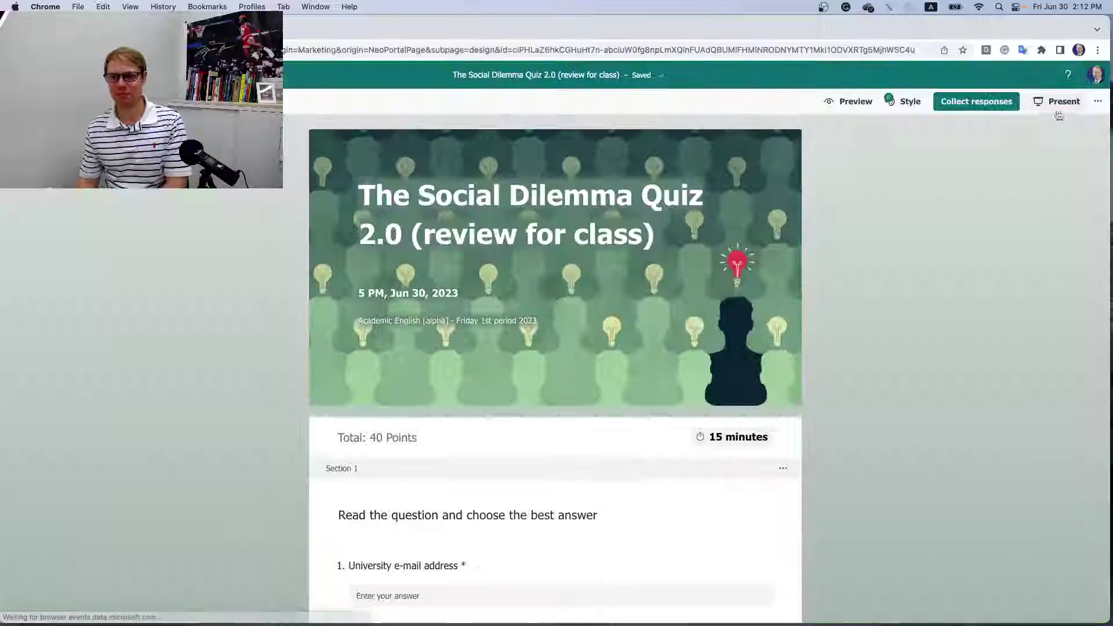
click(1097, 103)
click(1023, 154)
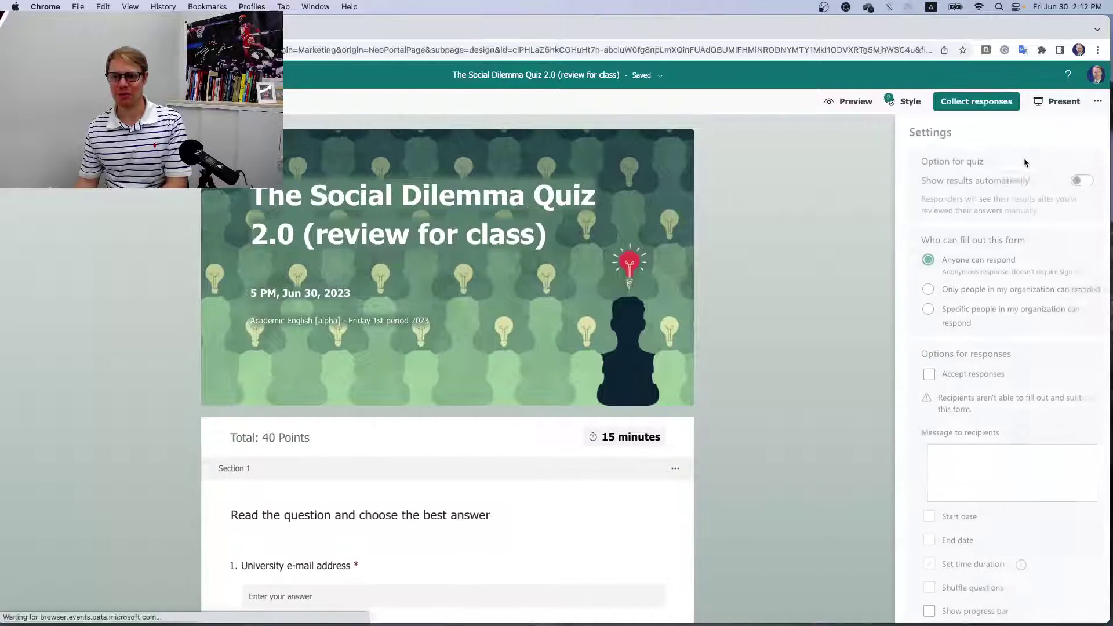
click(912, 375)
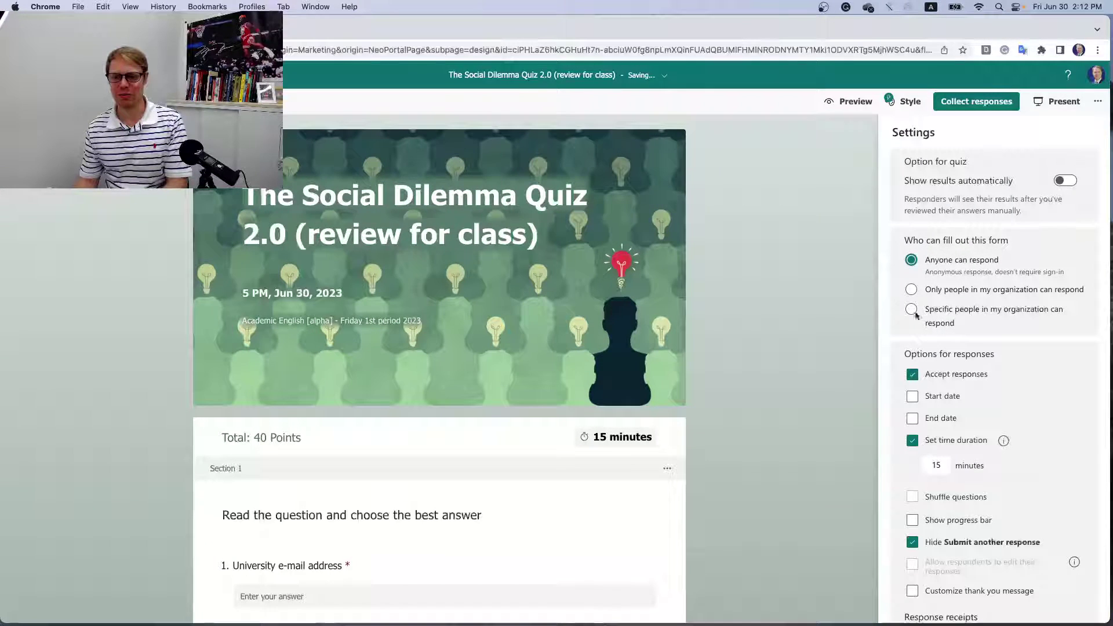
click(1098, 100)
click(1056, 101)
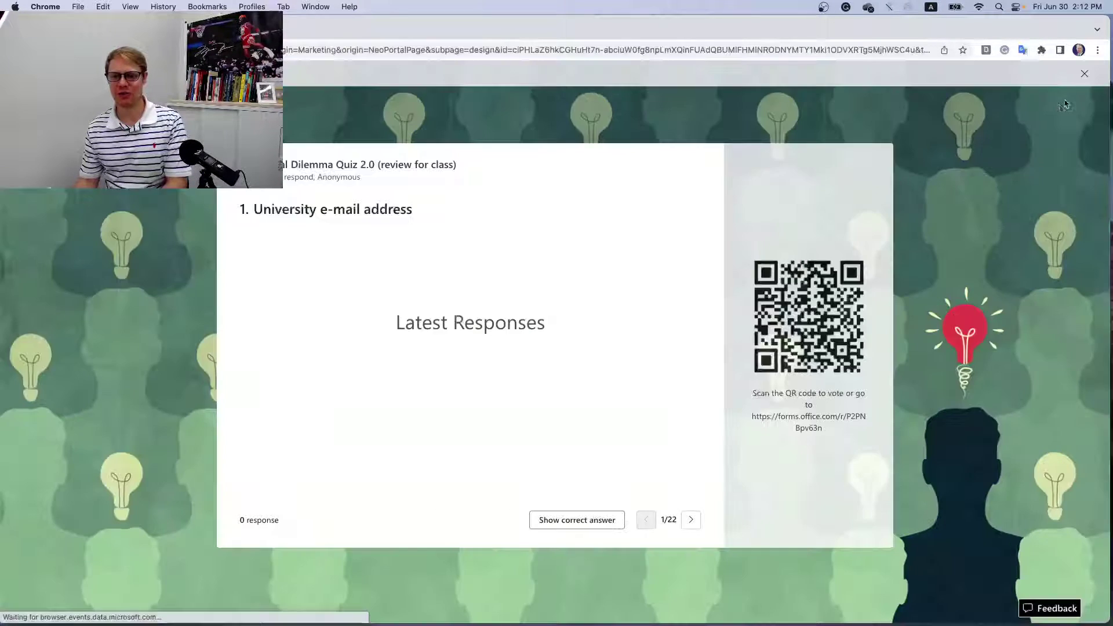
Move the presentation forward to question 3 of 22 on 2016 disinformation
click(690, 520)
click(690, 520)
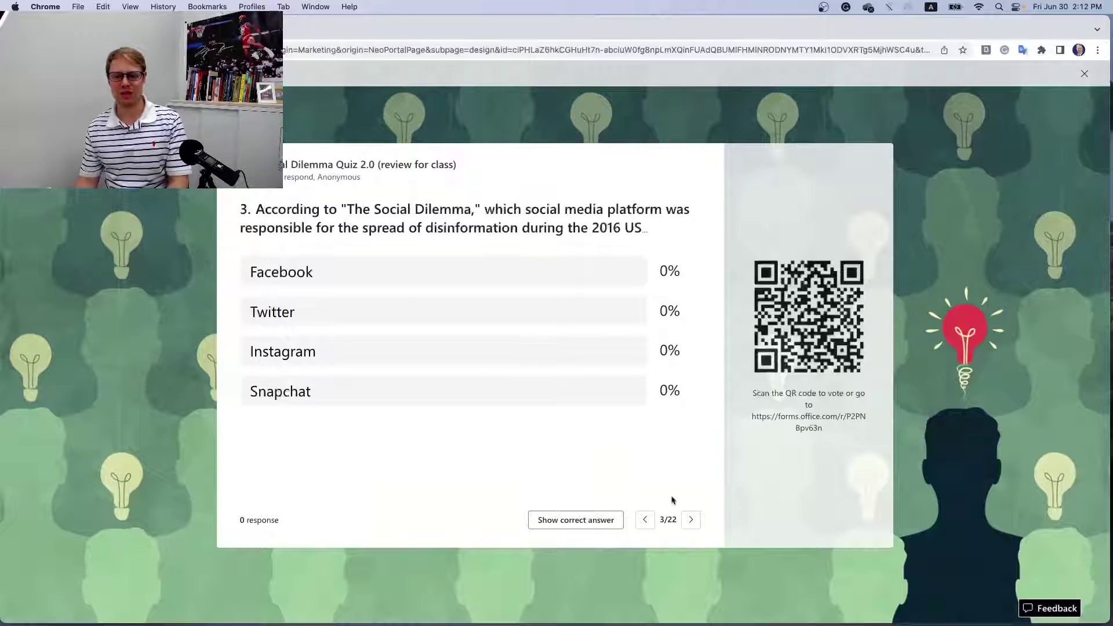